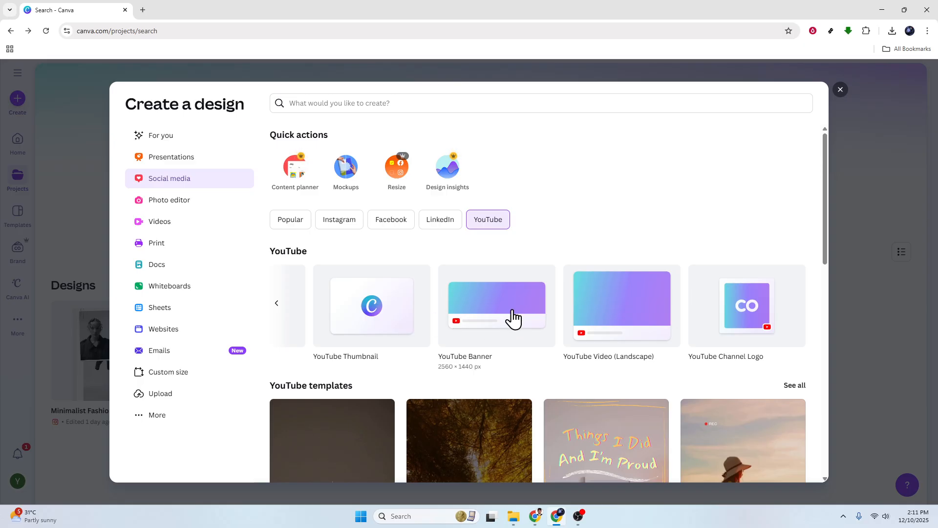
- Create a YouTube Thumbnail design and search the elements library for gold gliter
click(348, 323)
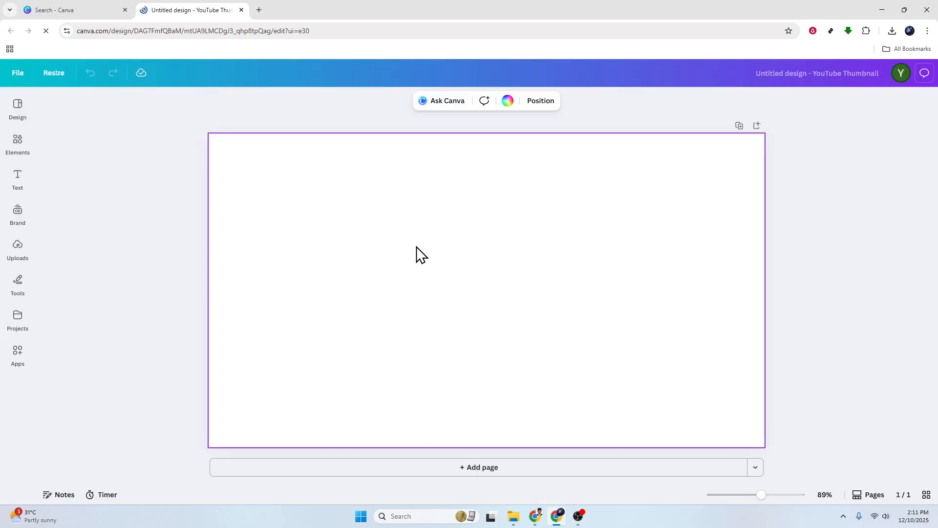
click(18, 141)
click(90, 112)
text(gl)
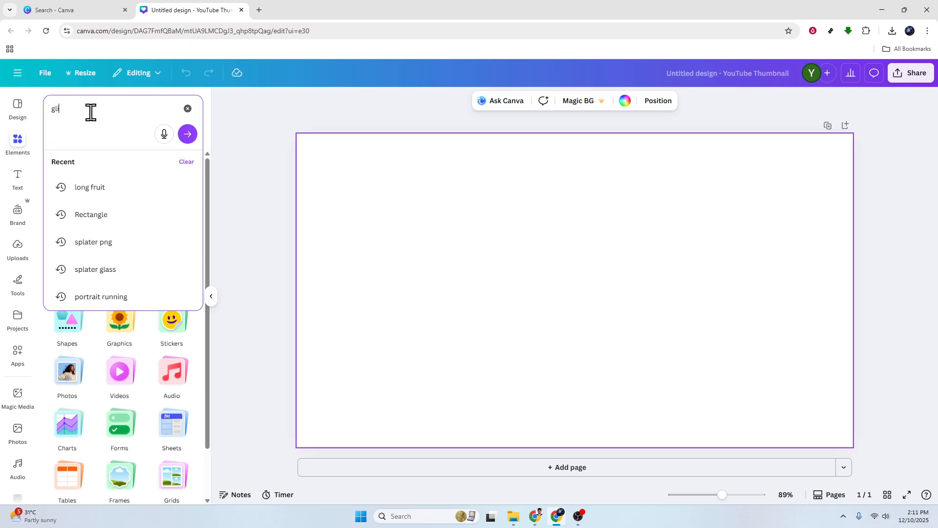
text(old gliter)
key(Return)
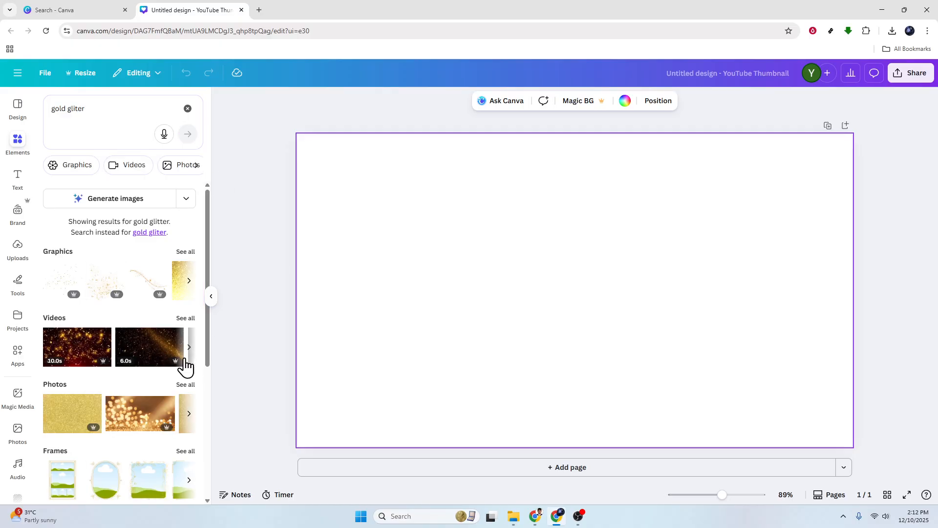
- Add the gold glitter photo to the canvas and stretch it to cover the whole thumbnail
click(73, 425)
drag(613, 304, 557, 270)
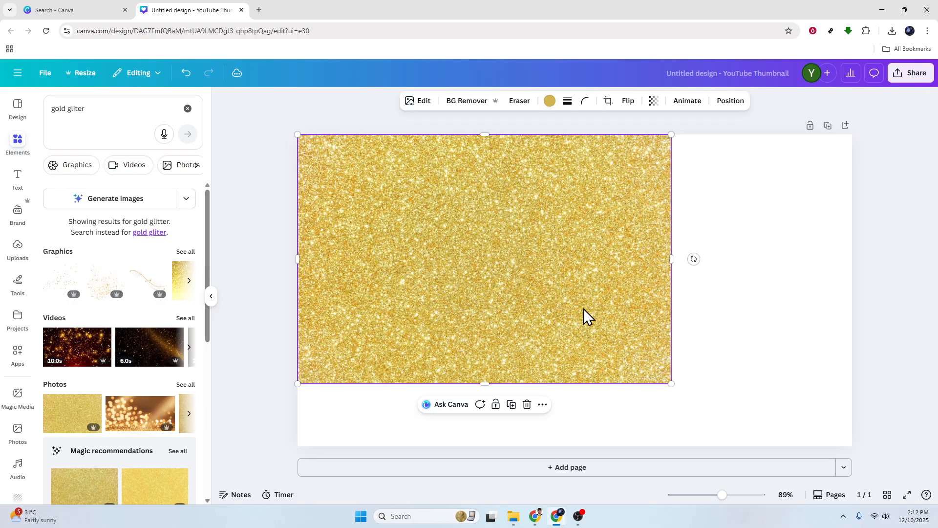
drag(671, 384, 904, 425)
drag(718, 328, 711, 289)
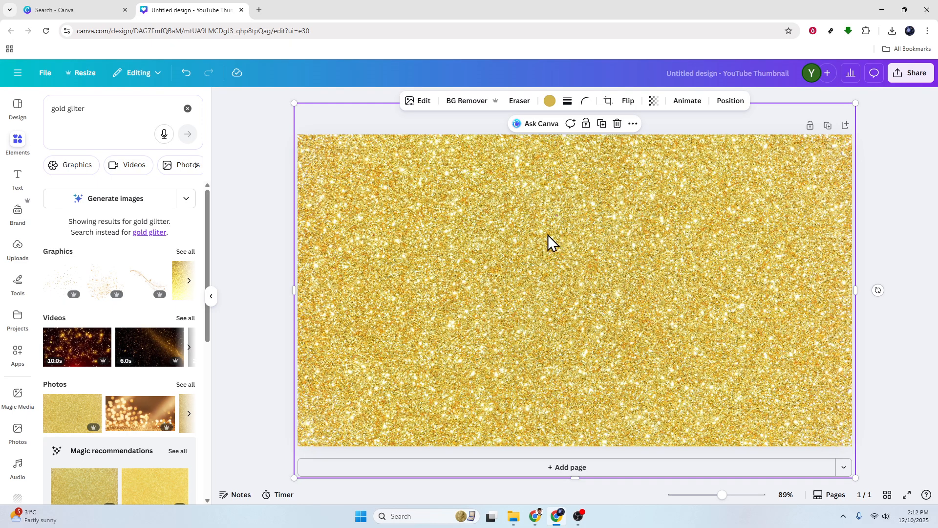
- Search the apps for font frame and open the FontFrame app
click(18, 353)
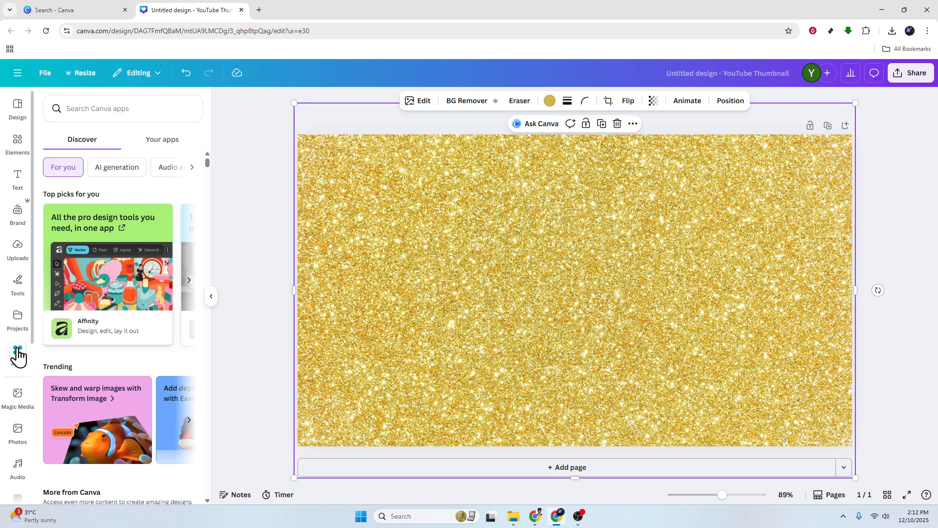
click(106, 109)
text(fo)
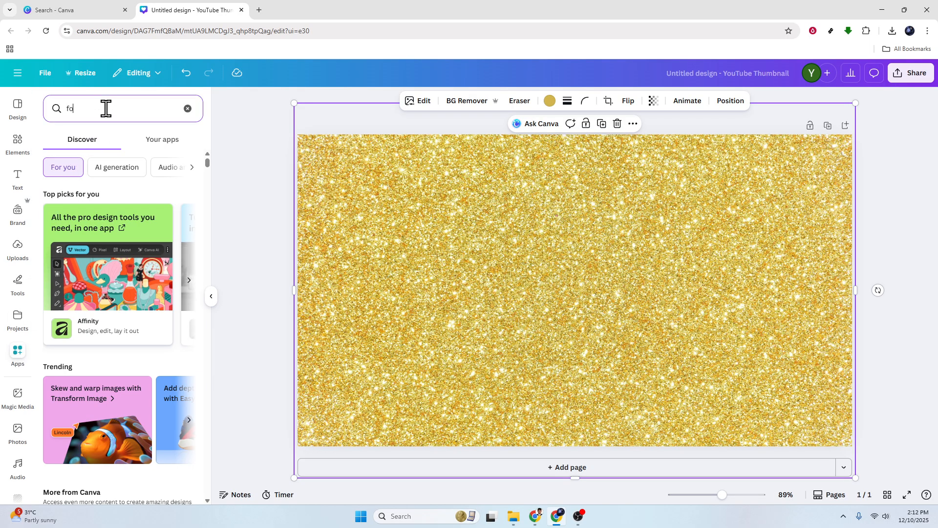
text(nt frame)
key(Return)
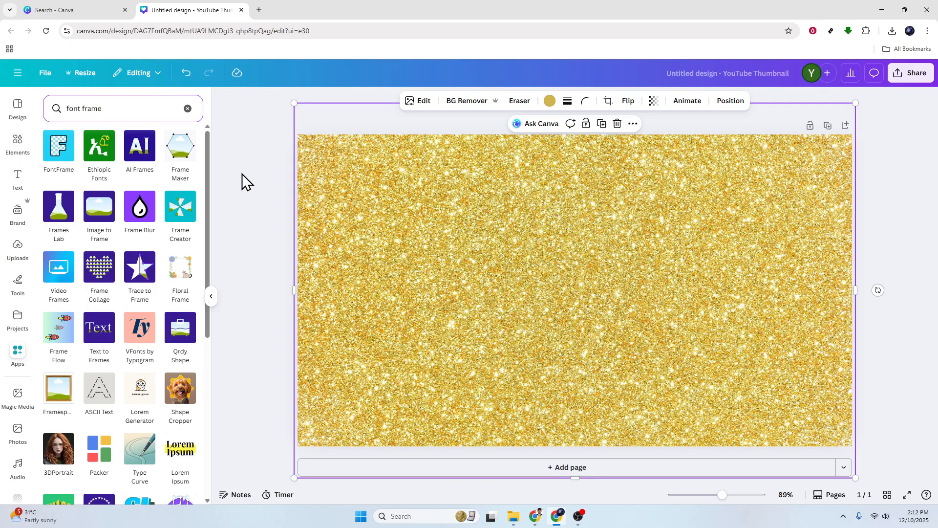
click(53, 155)
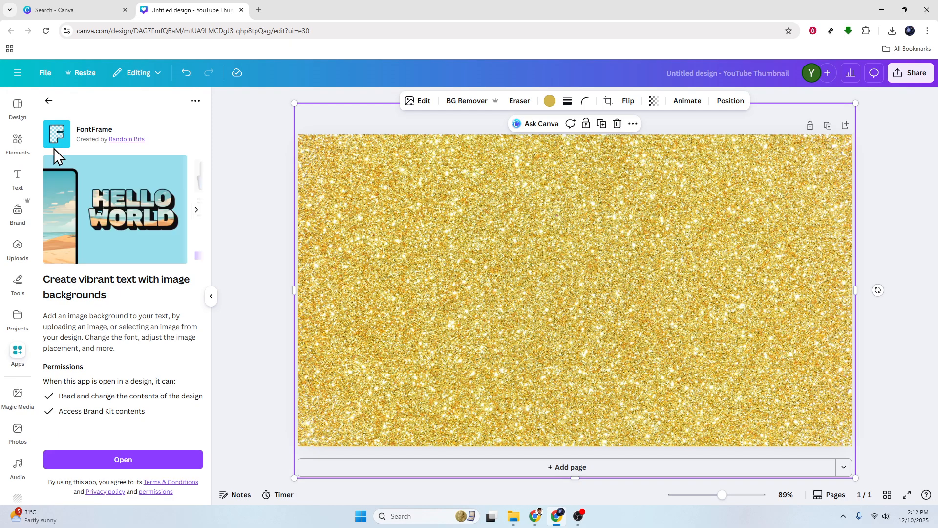
click(129, 461)
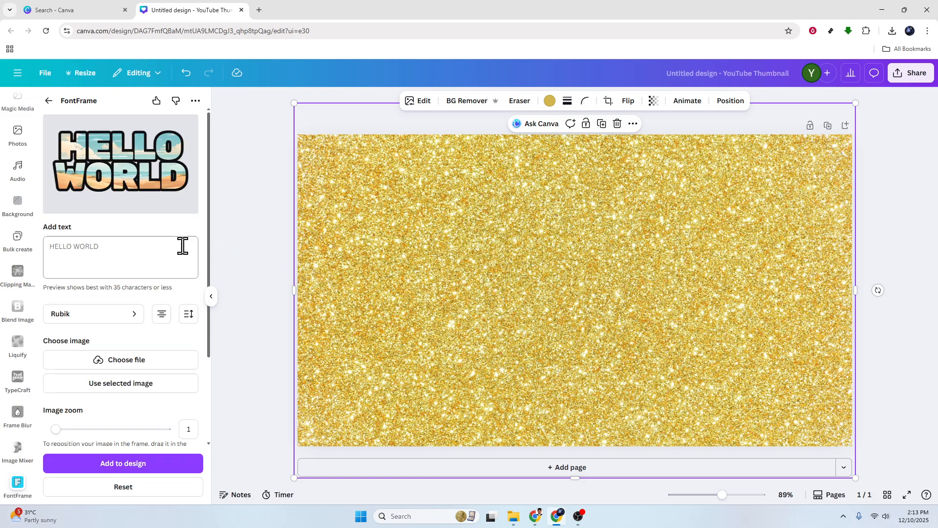
- Enter GLITTER as the FontFrame text and fill it with the selected glitter image
click(132, 248)
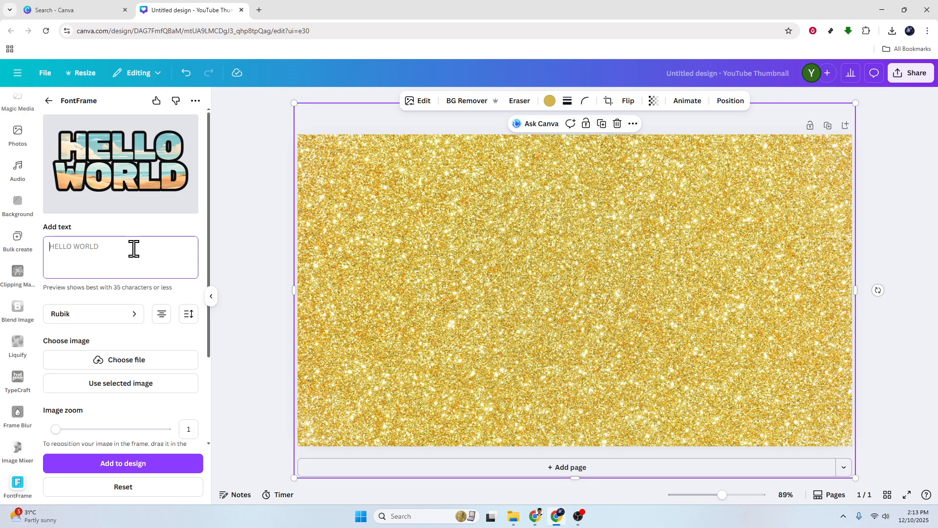
text(GL)
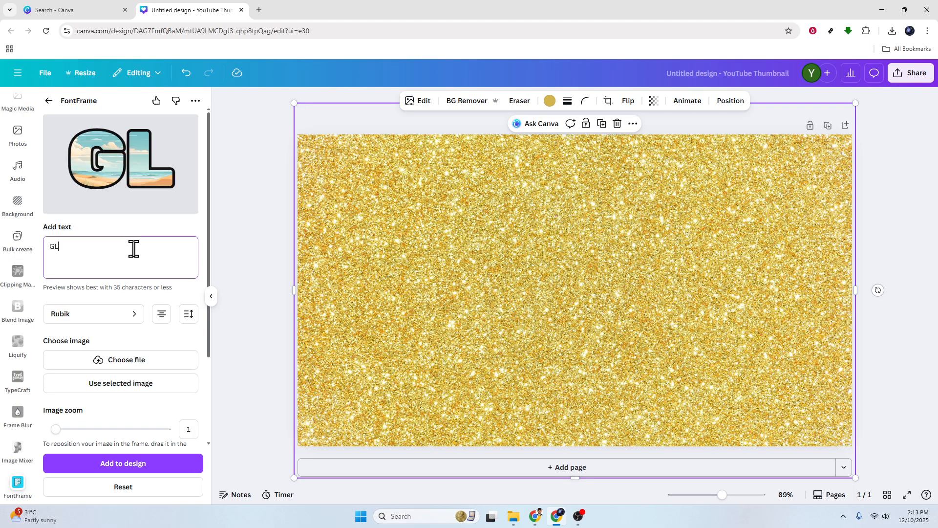
text(ITTER)
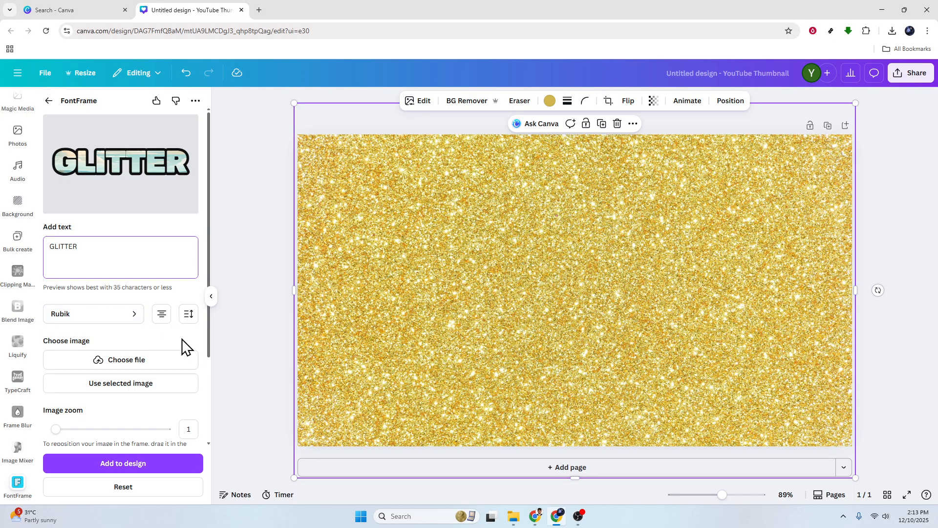
click(161, 384)
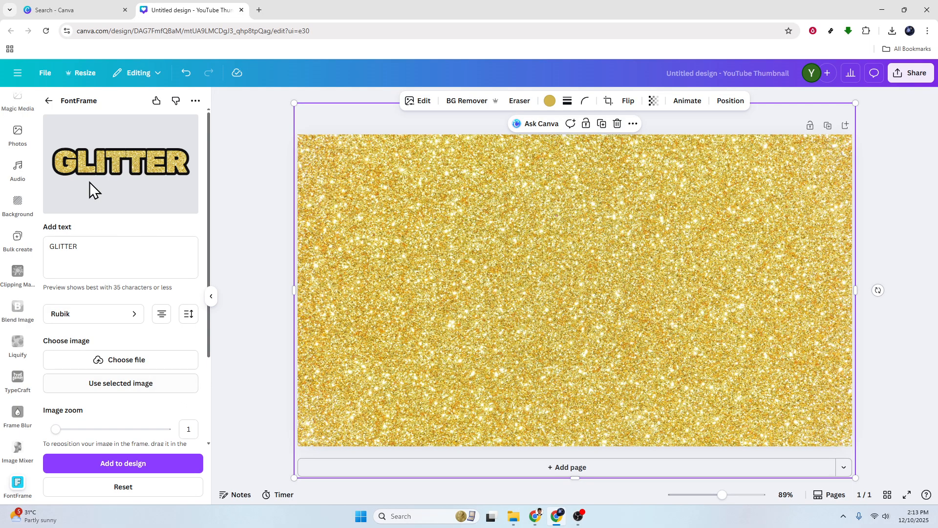
- Add the GLITTER text to the design and enlarge it across the middle of the canvas
click(126, 468)
drag(675, 227, 850, 117)
drag(732, 231, 645, 268)
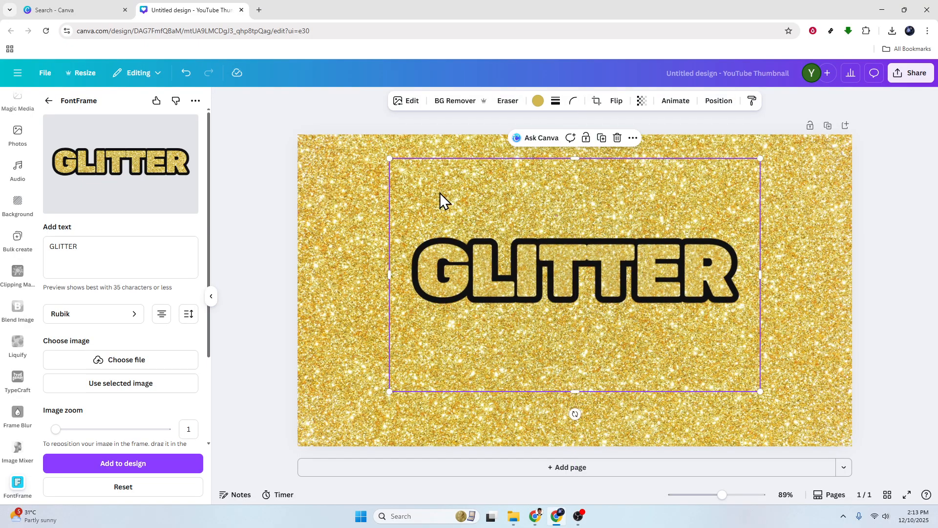
- Try to switch the FontFrame font to The Bold Font and reload the app for premium
click(110, 253)
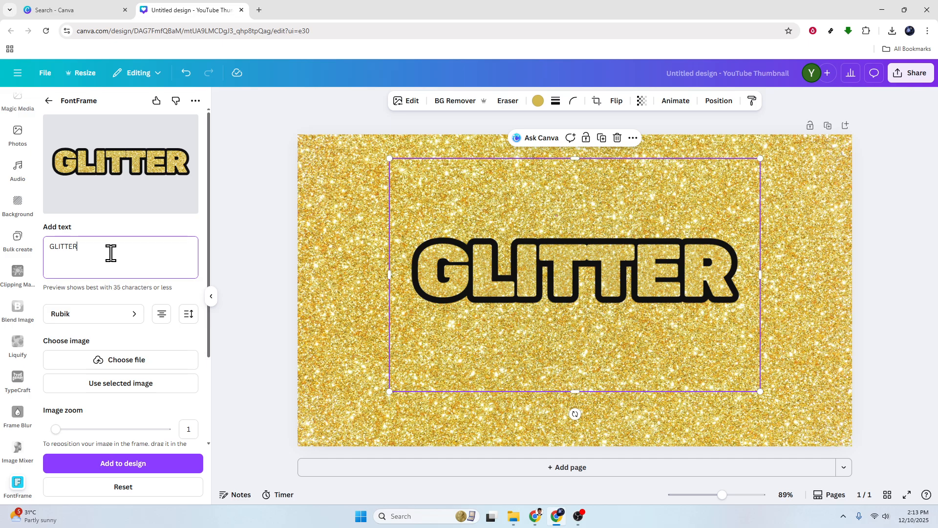
drag(607, 266, 606, 270)
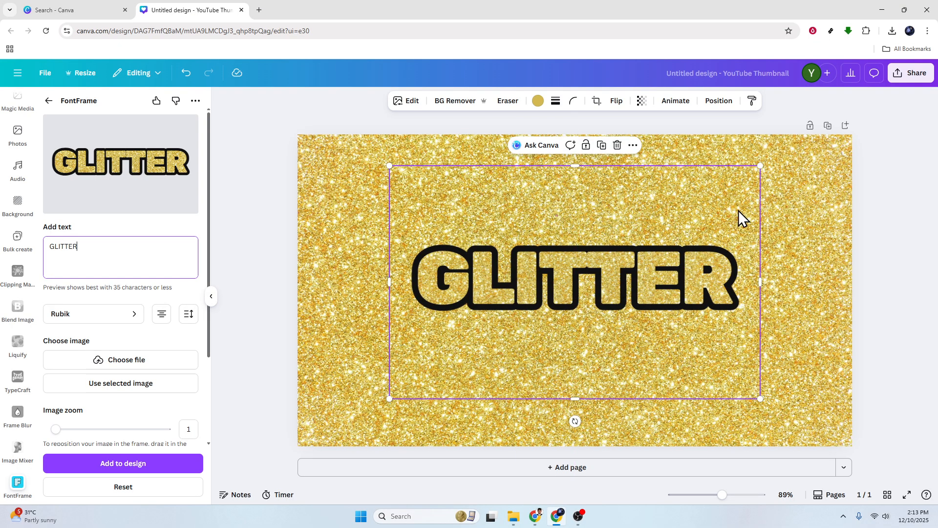
click(115, 315)
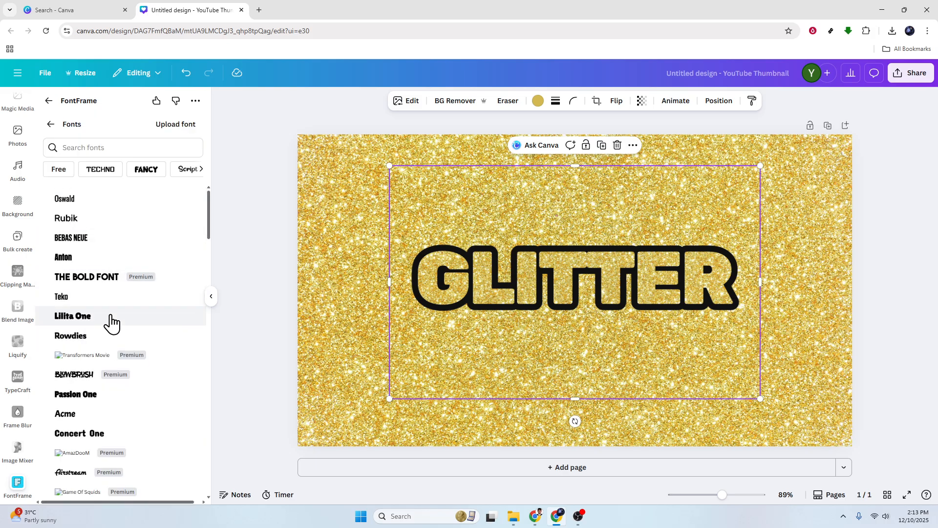
click(87, 276)
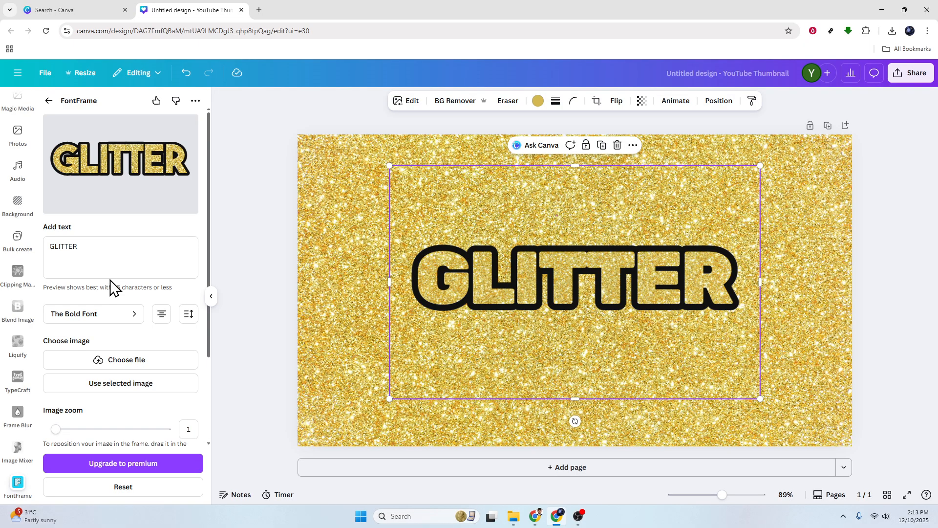
click(139, 464)
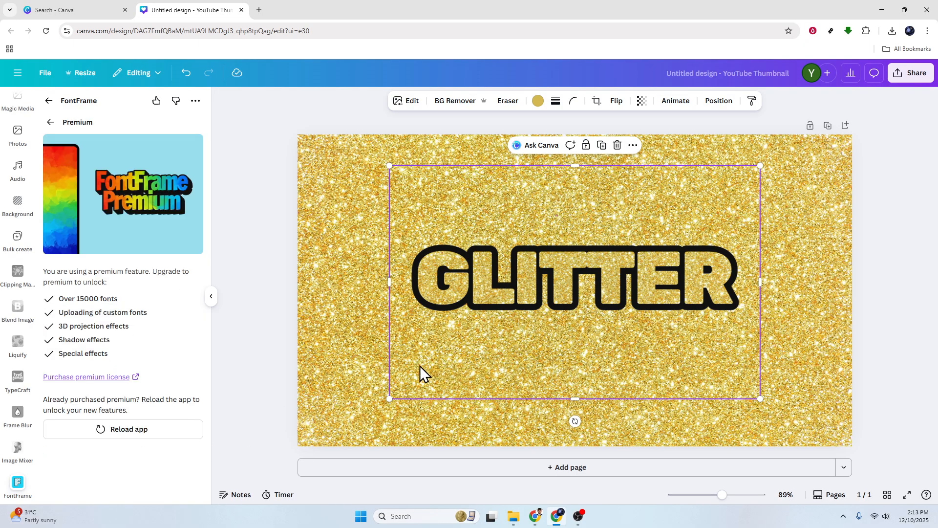
click(130, 434)
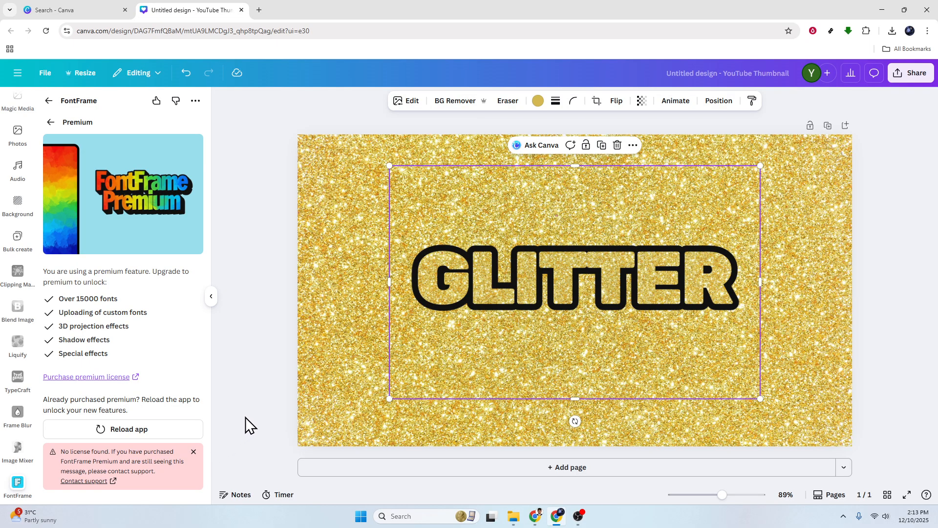
click(194, 452)
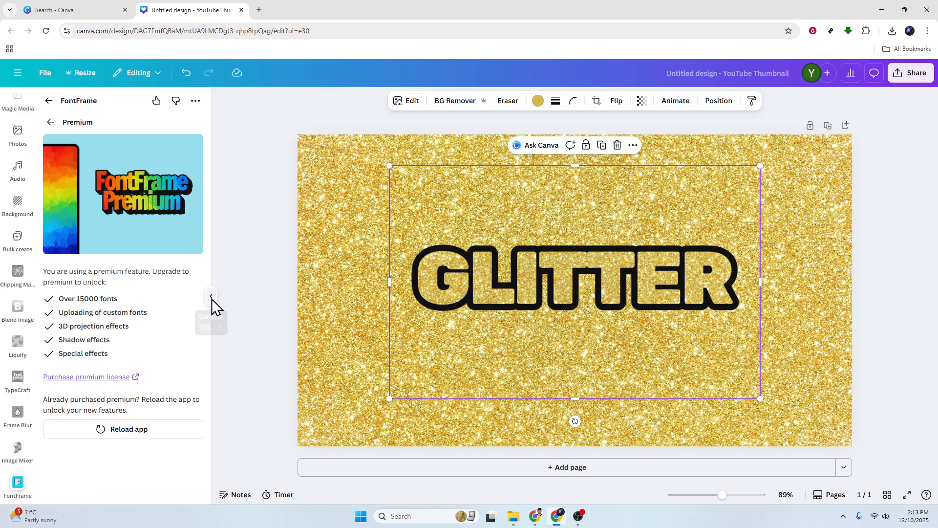
- Delete the gold glitter background photo and reposition the GLITTER text on the white canvas
click(211, 298)
click(869, 312)
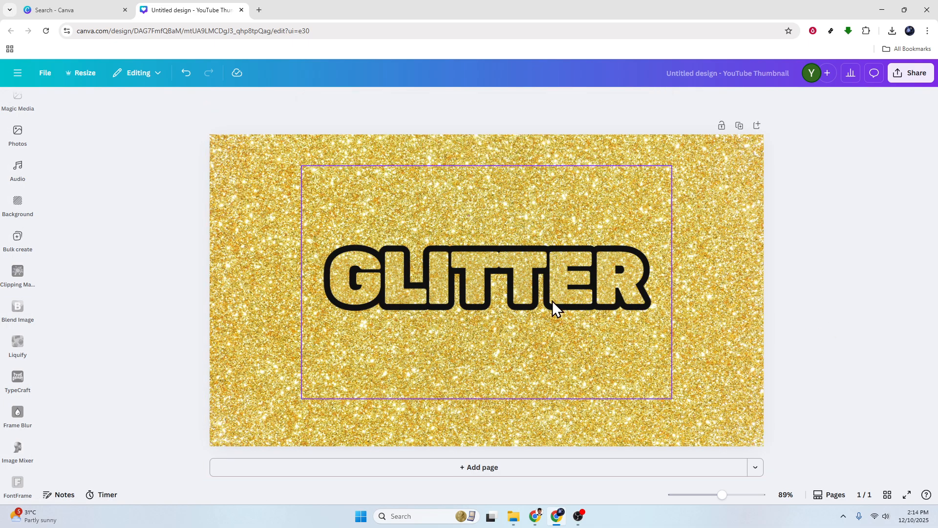
click(580, 298)
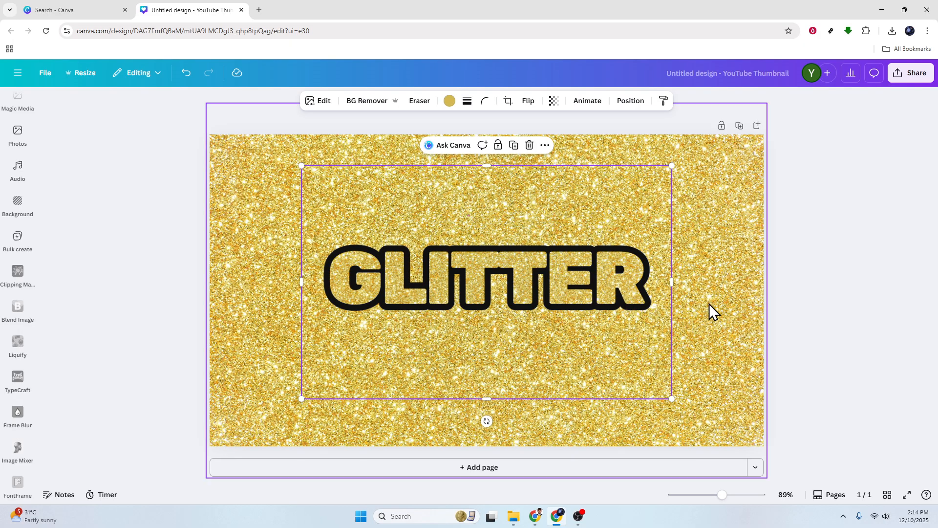
click(731, 320)
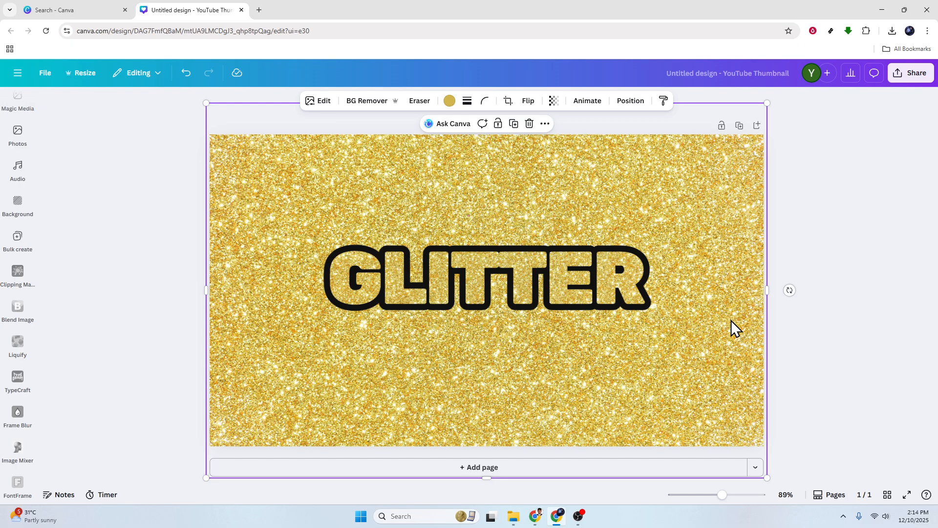
mouse_move(552, 293)
mouse_down()
mouse_move(505, 237)
mouse_move(466, 232)
mouse_move(549, 284)
mouse_up()
click(822, 285)
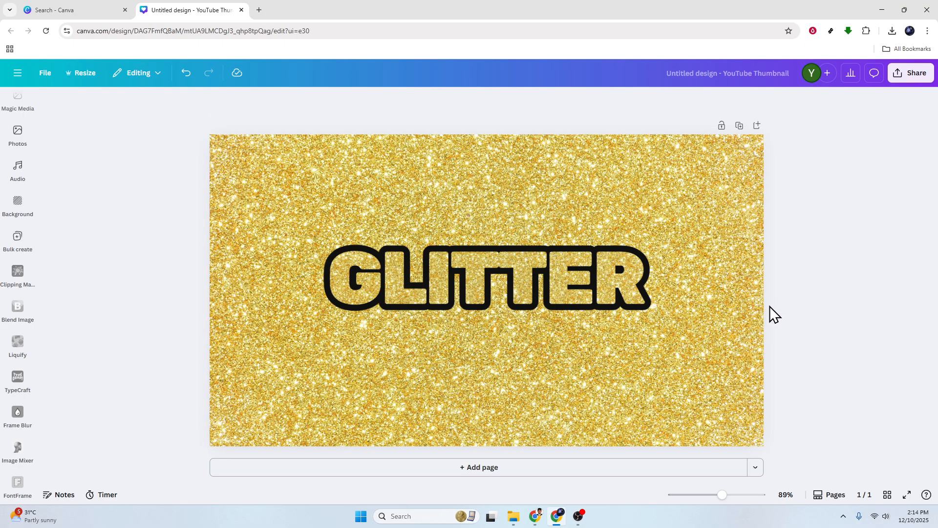
click(732, 297)
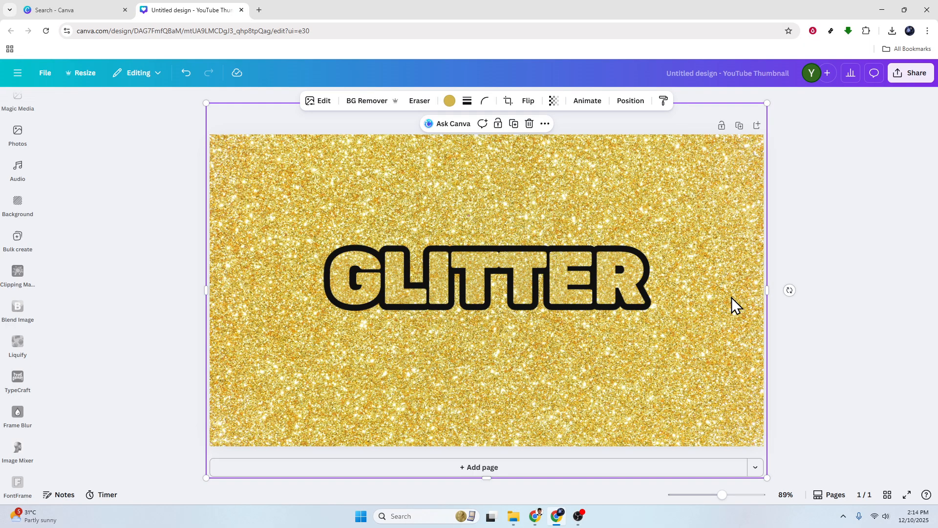
click(617, 283)
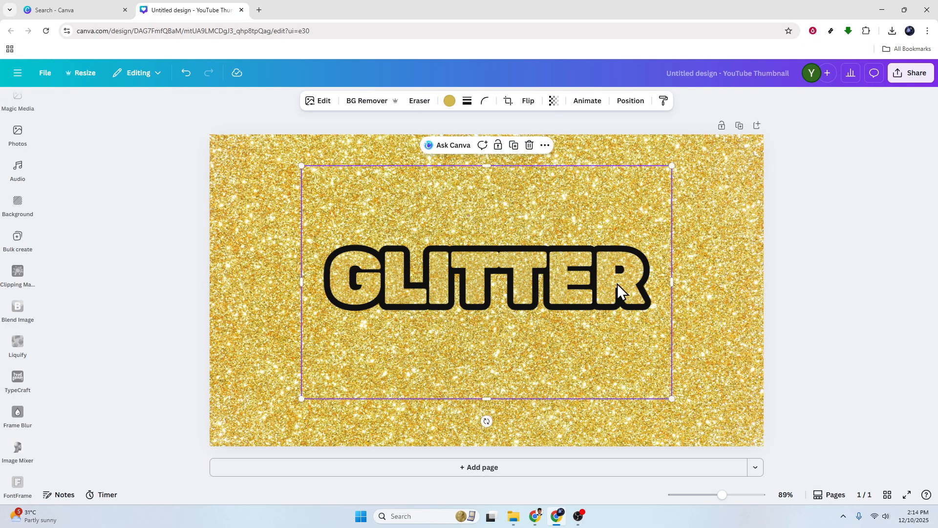
click(714, 288)
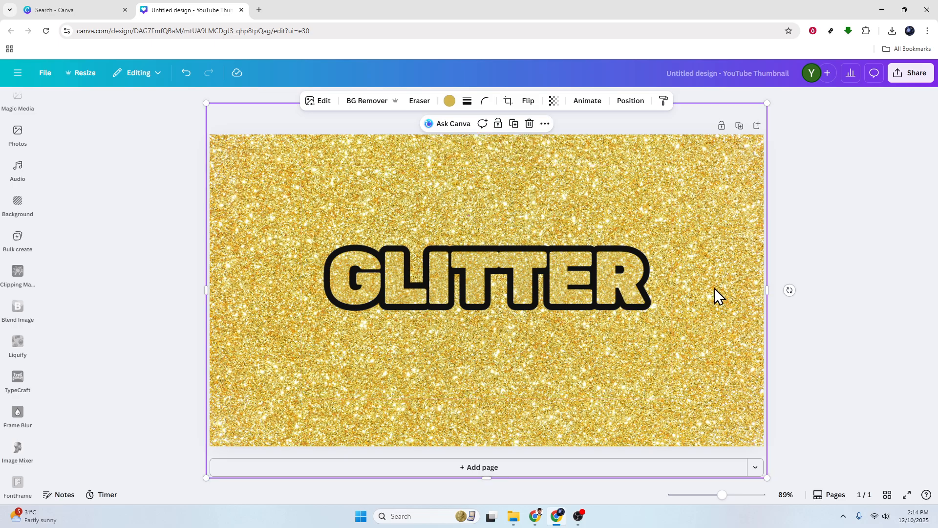
key(Delete)
click(609, 275)
mouse_move(608, 275)
mouse_down()
mouse_move(560, 278)
mouse_move(590, 271)
mouse_up()
- Add a gold glitter sparkle graphic, enlarge it along the top of the canvas and duplicate it twice
click(14, 167)
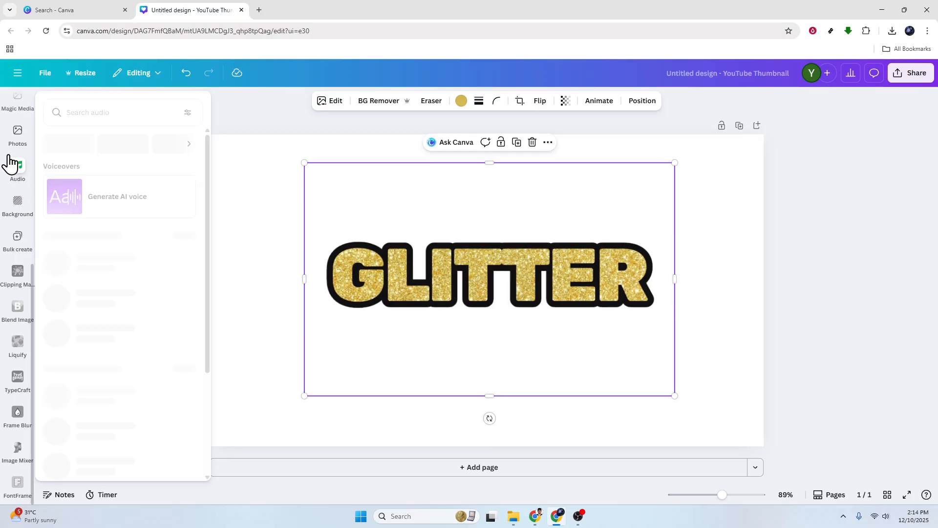
scroll(19, 195, up, 3)
scroll(22, 210, up, 3)
click(14, 147)
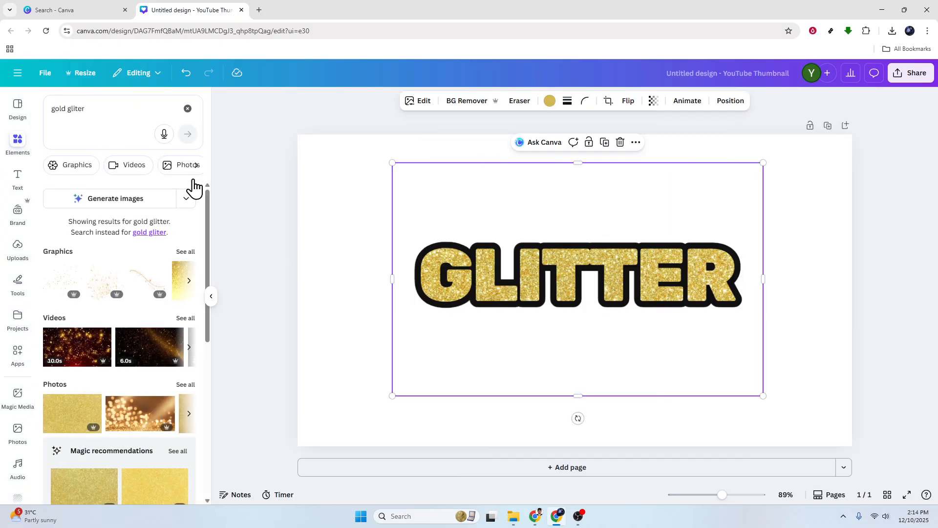
click(117, 283)
drag(534, 335, 802, 207)
key(ctrl+d)
key(ctrl+d)
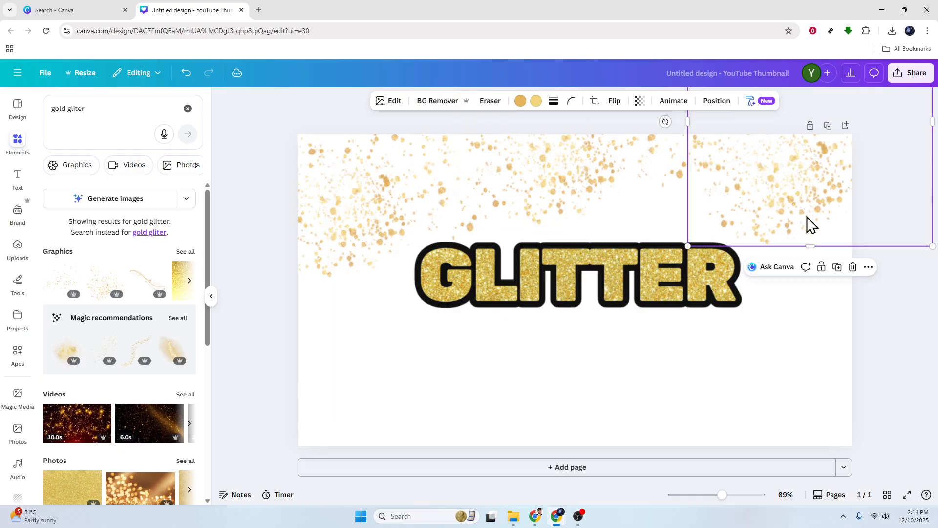
click(771, 430)
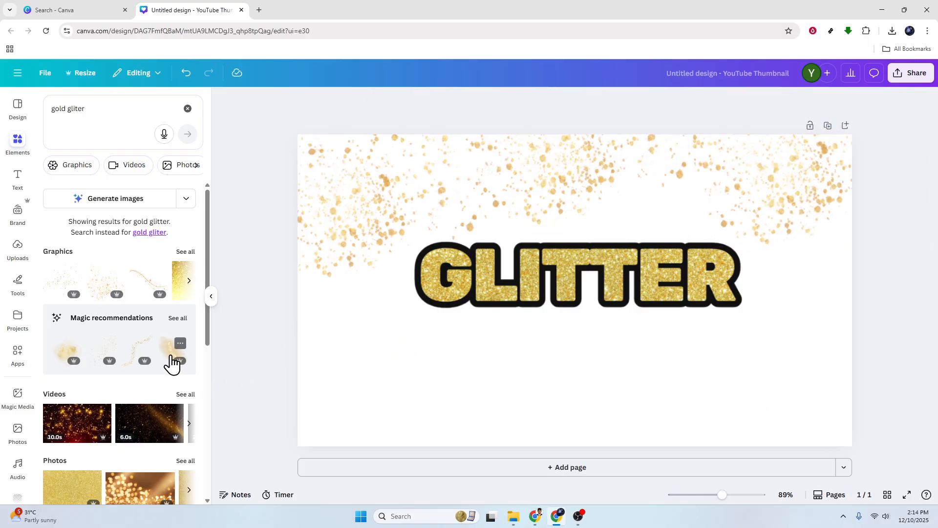
click(171, 361)
drag(478, 393, 341, 425)
key(Delete)
- Add a gold glitter trail graphic and place it near the lower right of the canvas
click(131, 357)
drag(536, 371, 776, 409)
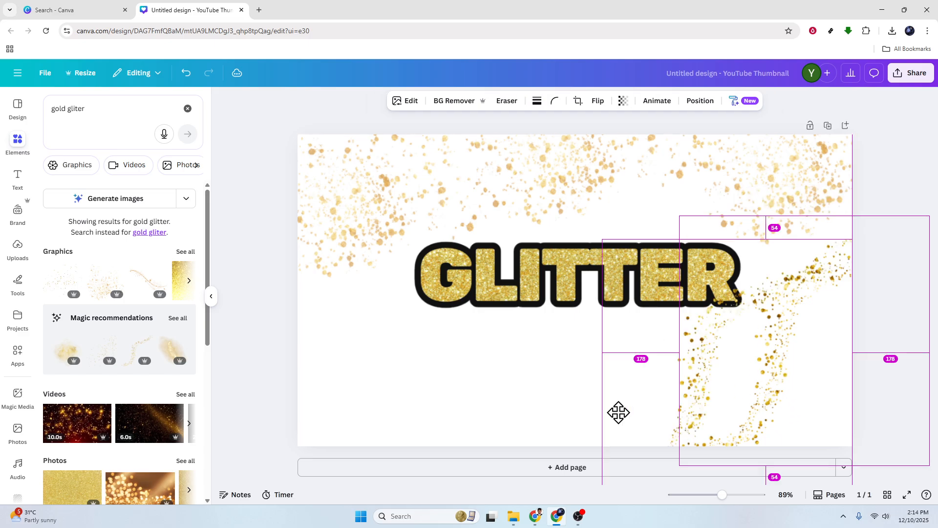